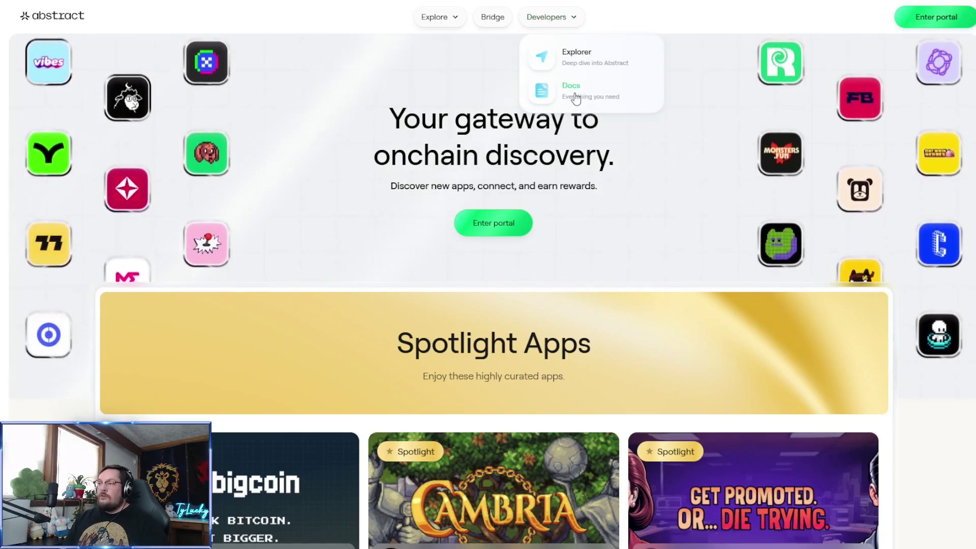
- Open the Abstract documentation from the abs.xyz homepage
left_click(577, 97)
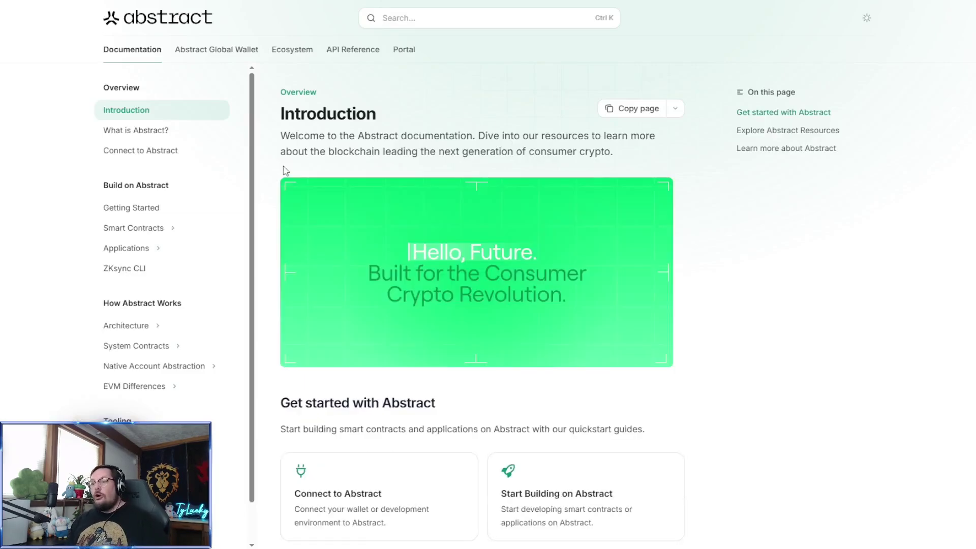
- Open the Connect to Abstract page and review the Abstract network details table
left_click(149, 159)
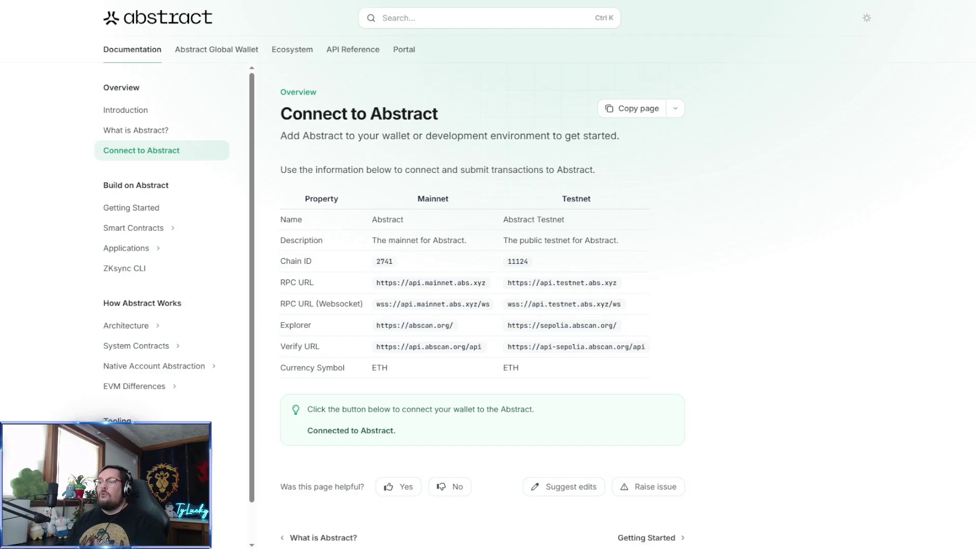
left_click_drag(374, 242, 407, 325)
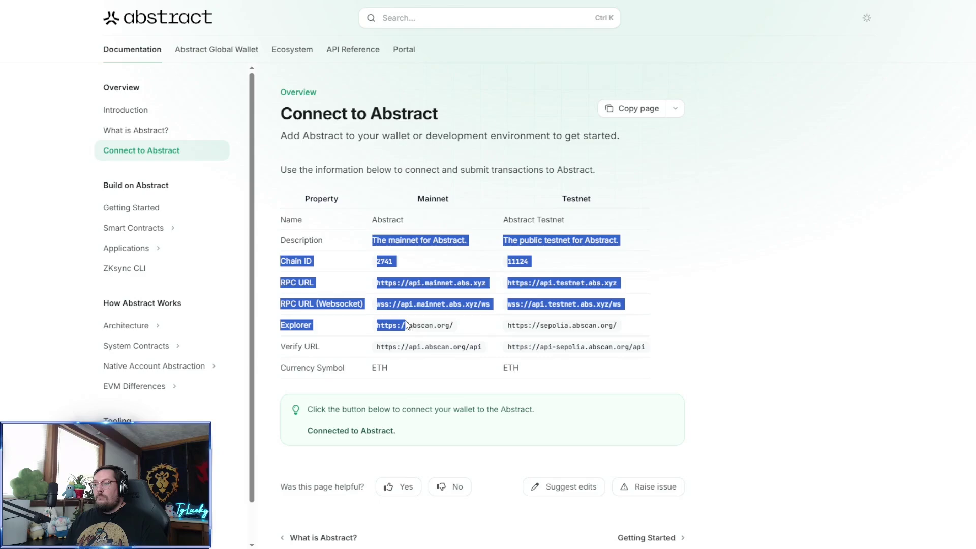
left_click(424, 358)
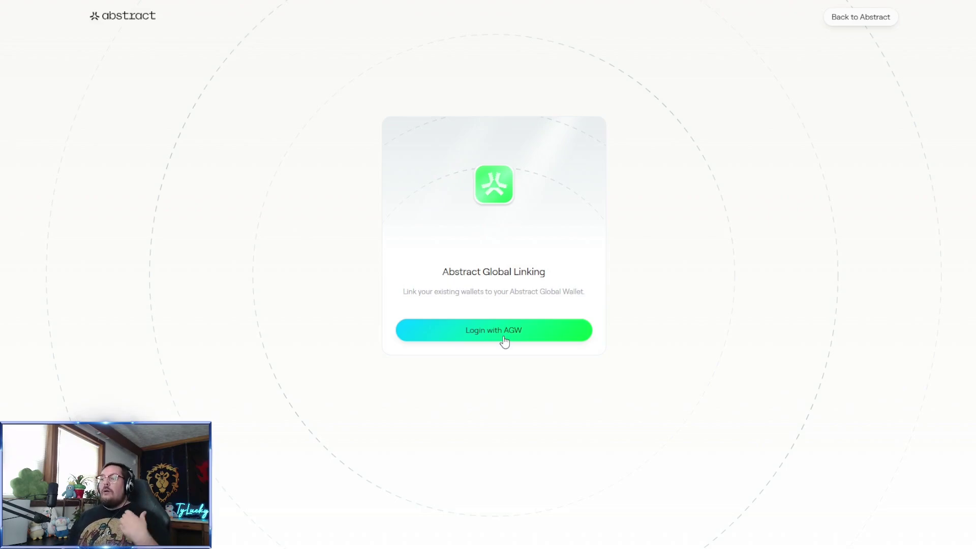
- Sign in to Abstract Global Linking with the Abstract Global Wallet (AGW)
left_click(504, 342)
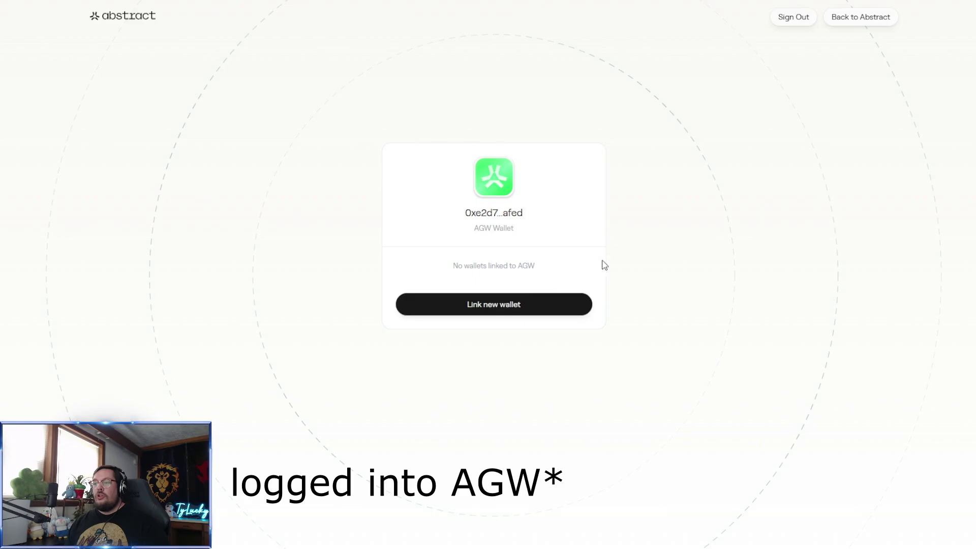
- Connect the existing MetaMask wallet so it can be linked to the AGW
left_click(506, 309)
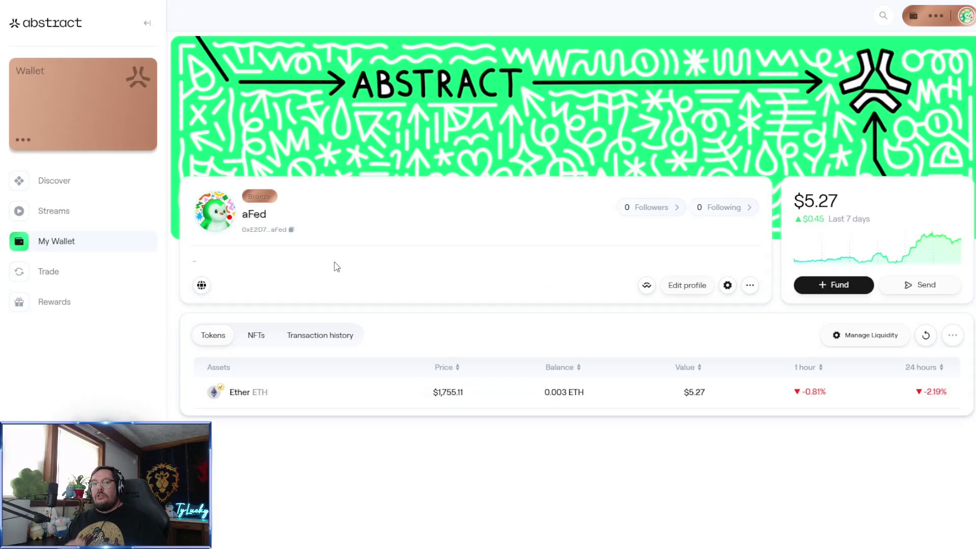
- Send 0.002 ETH to the pasted wallet address, reviewing the transfer first
left_click(361, 395)
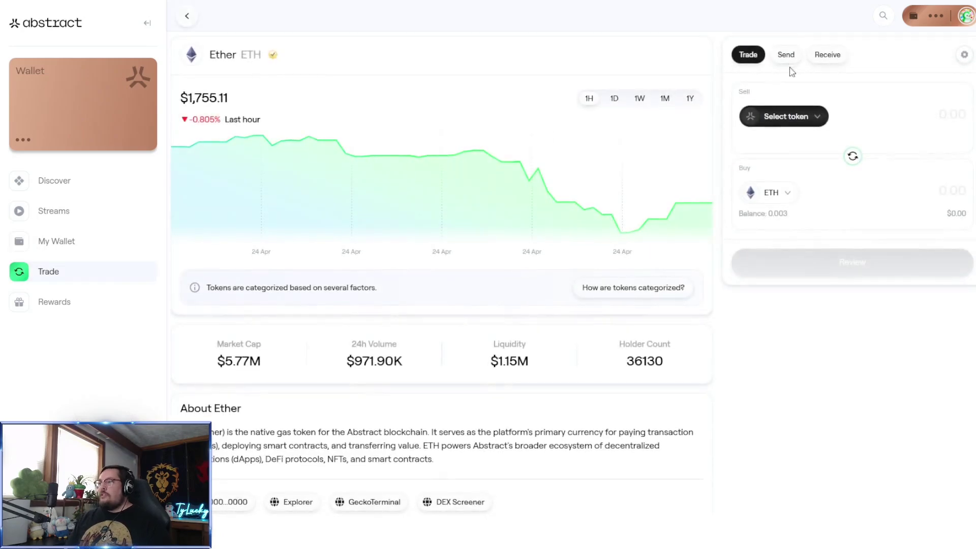
left_click(787, 56)
left_click(798, 242)
key("ctrl+v")
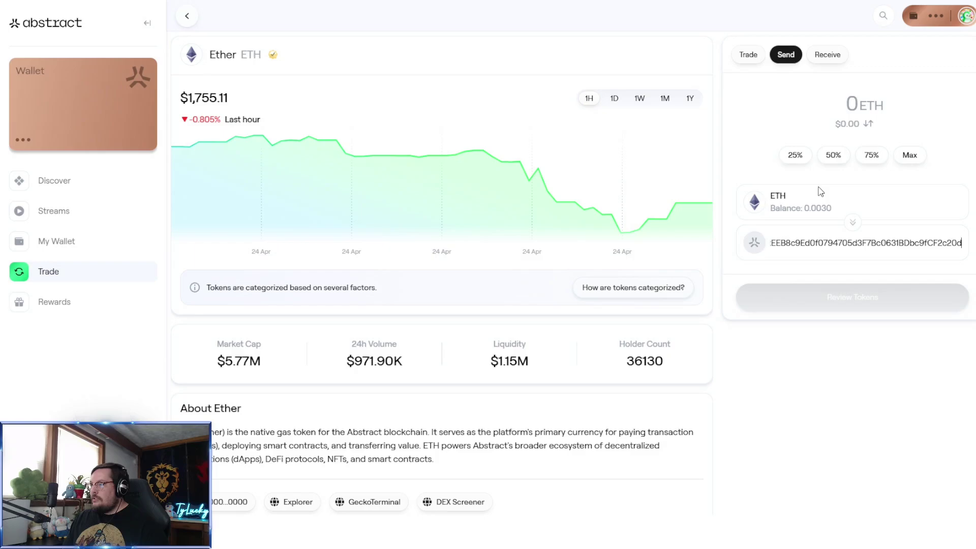
left_click(909, 157)
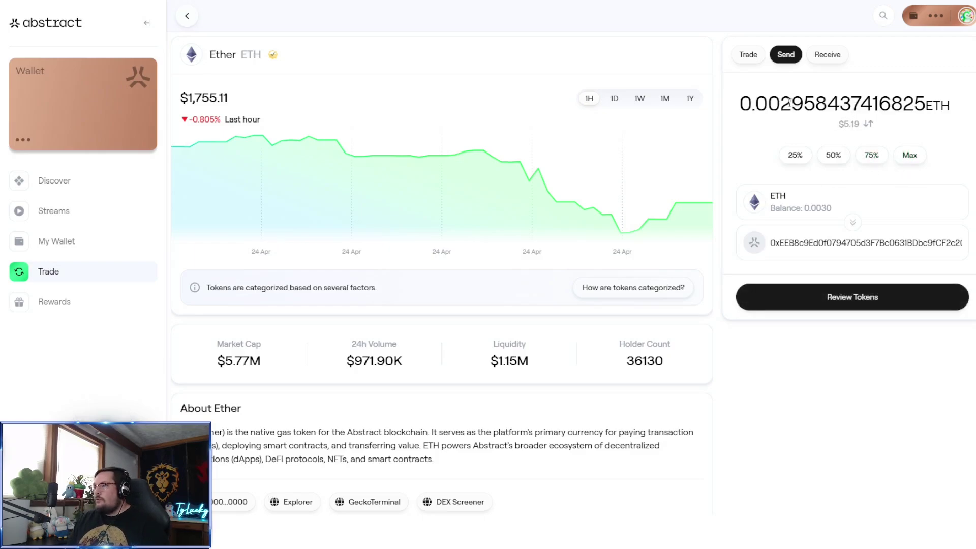
left_click_drag(791, 104, 927, 106)
key("BackSpace")
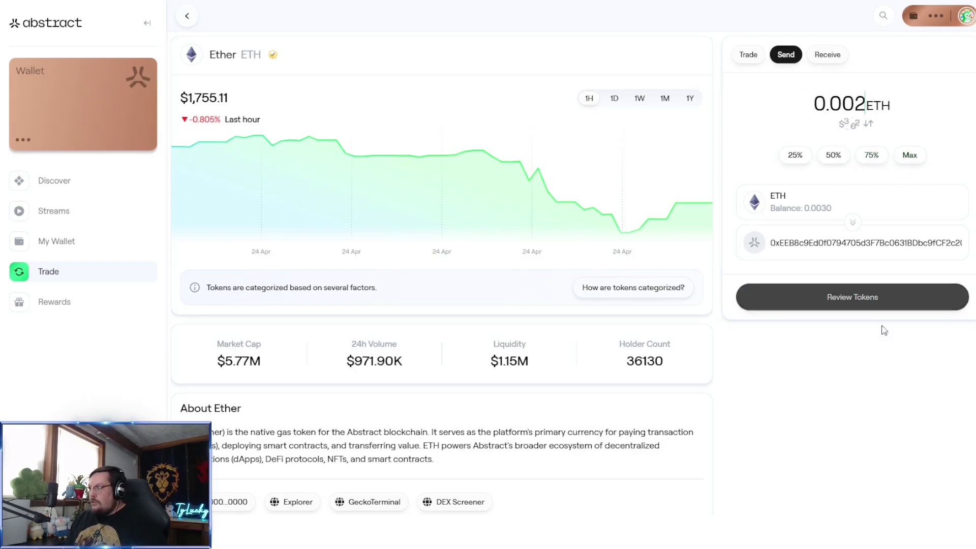
left_click(873, 302)
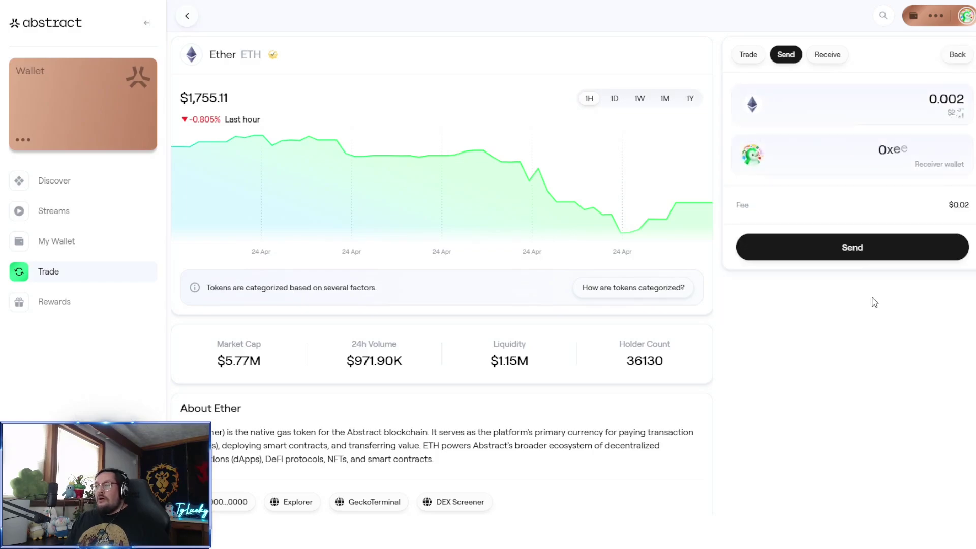
left_click(864, 251)
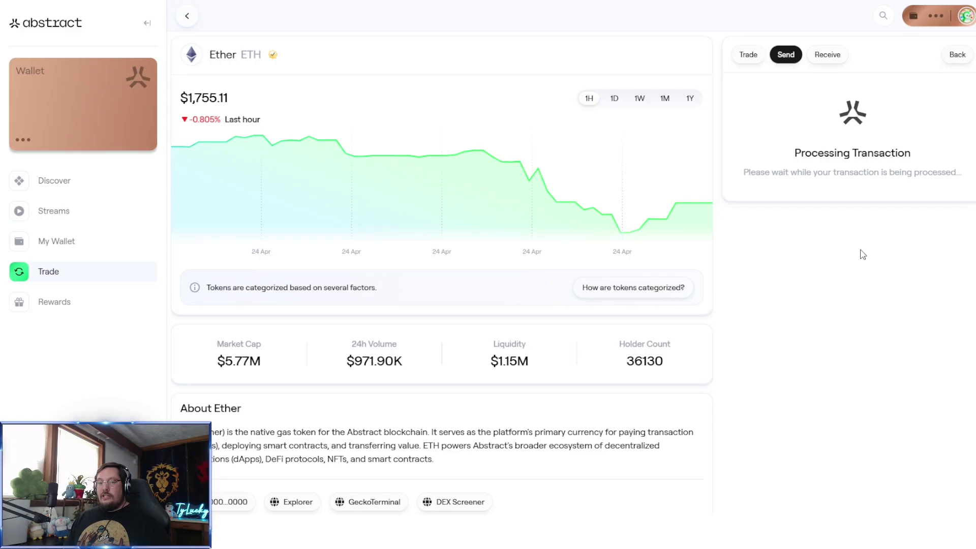